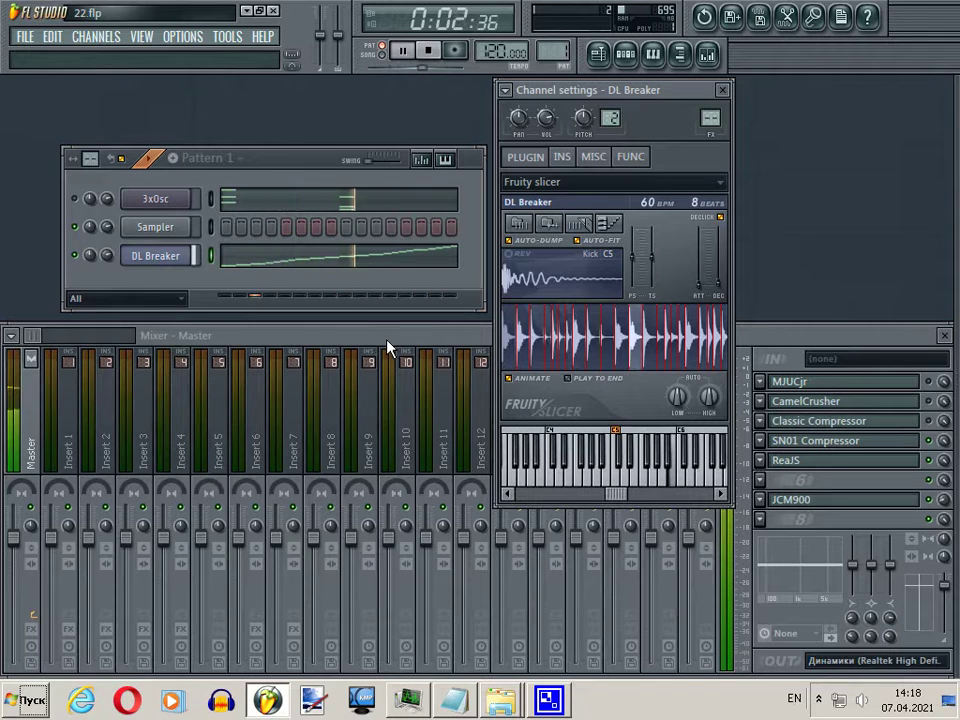
- Enable the Master track's effects and the MJUCjr slot, and play the pattern through it
{"action": "key", "text": "space"}
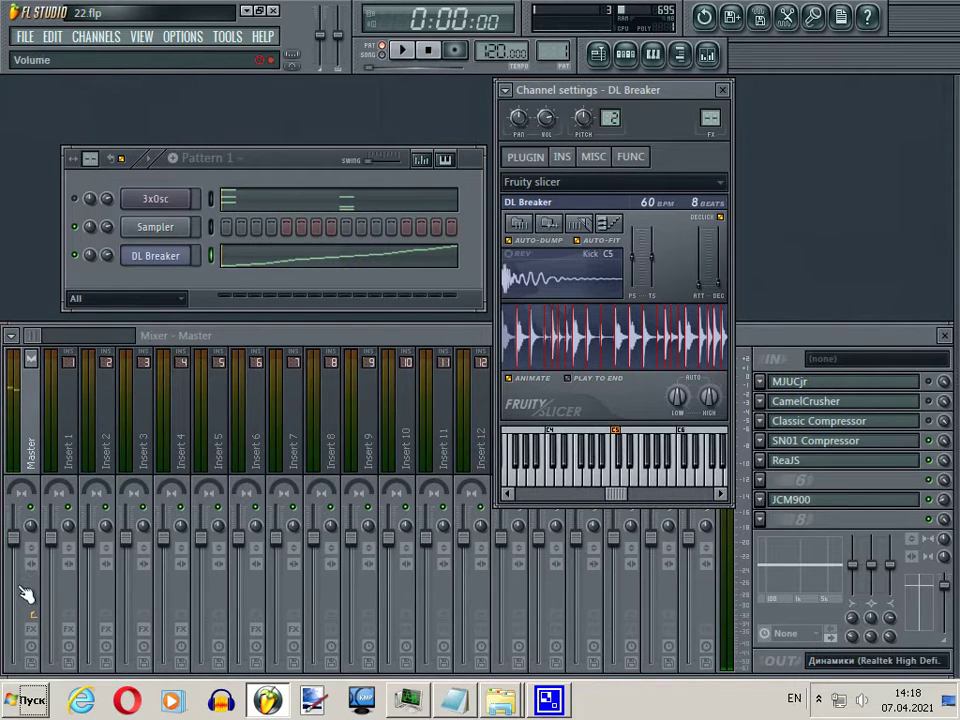
{"action": "left_click", "coordinate": [31, 628]}
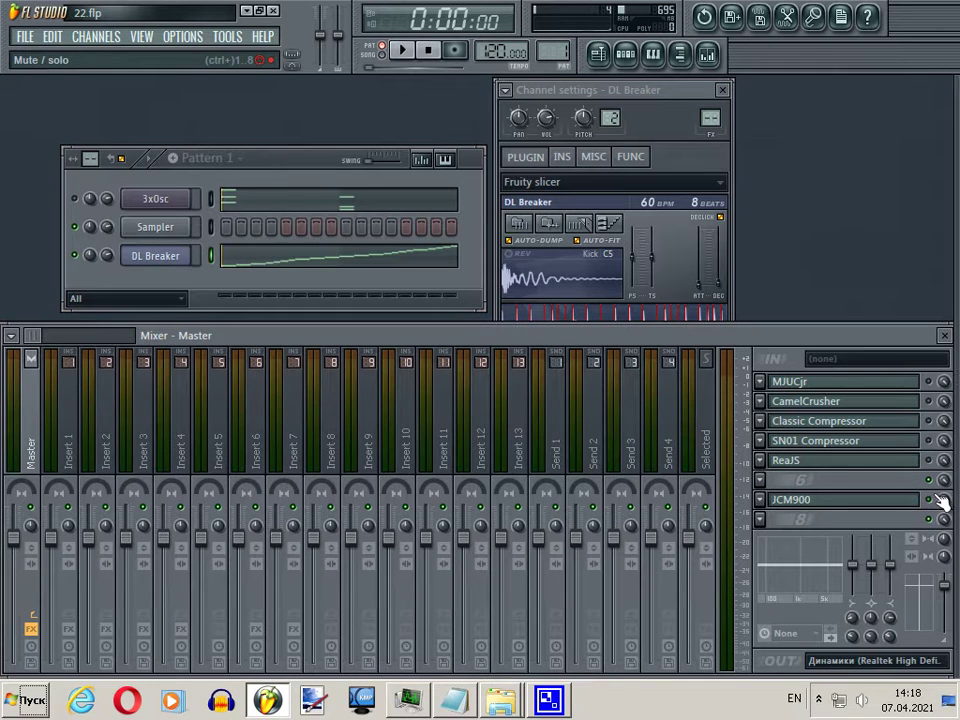
{"action": "left_click", "coordinate": [916, 384]}
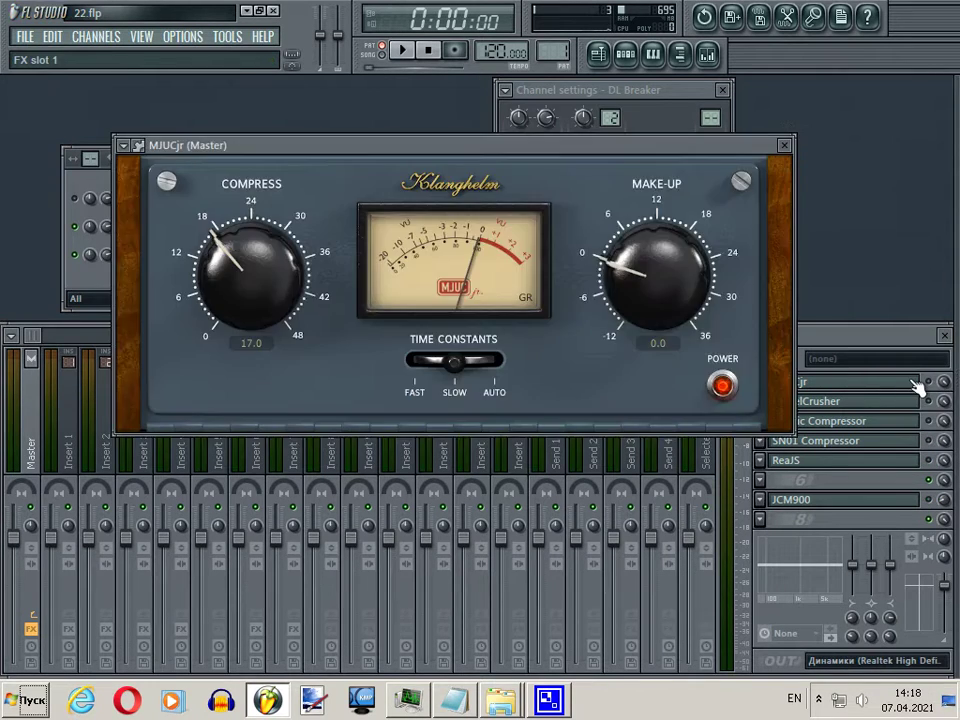
{"action": "left_click", "coordinate": [934, 388]}
{"action": "left_click_drag", "start_coordinate": [644, 160], "coordinate": [615, 160]}
{"action": "key", "text": "space"}
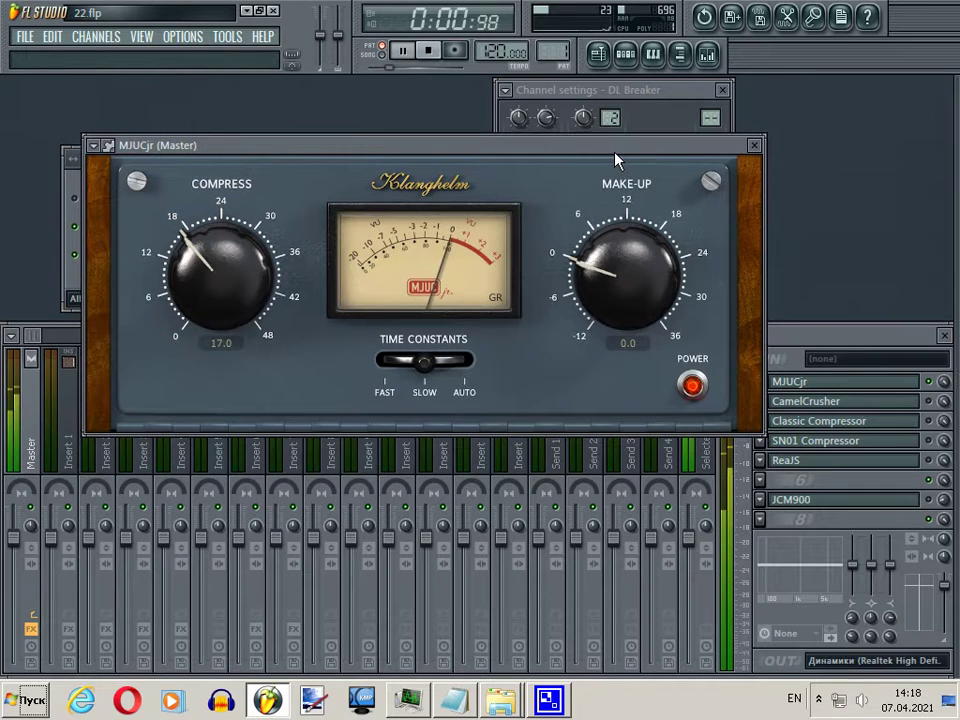
- Set MJUCjr's Compress amount to 14.0, stop playback and close the plugin window
{"action": "left_click_drag", "start_coordinate": [295, 262], "coordinate": [230, 301]}
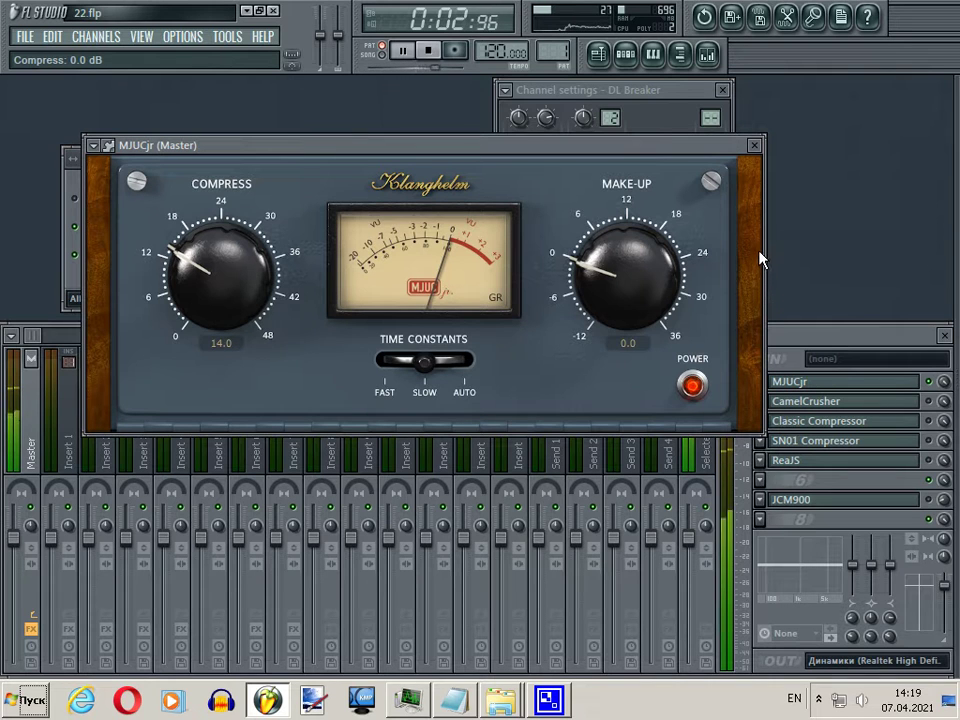
{"action": "key", "text": "space"}
{"action": "left_click", "coordinate": [753, 145]}
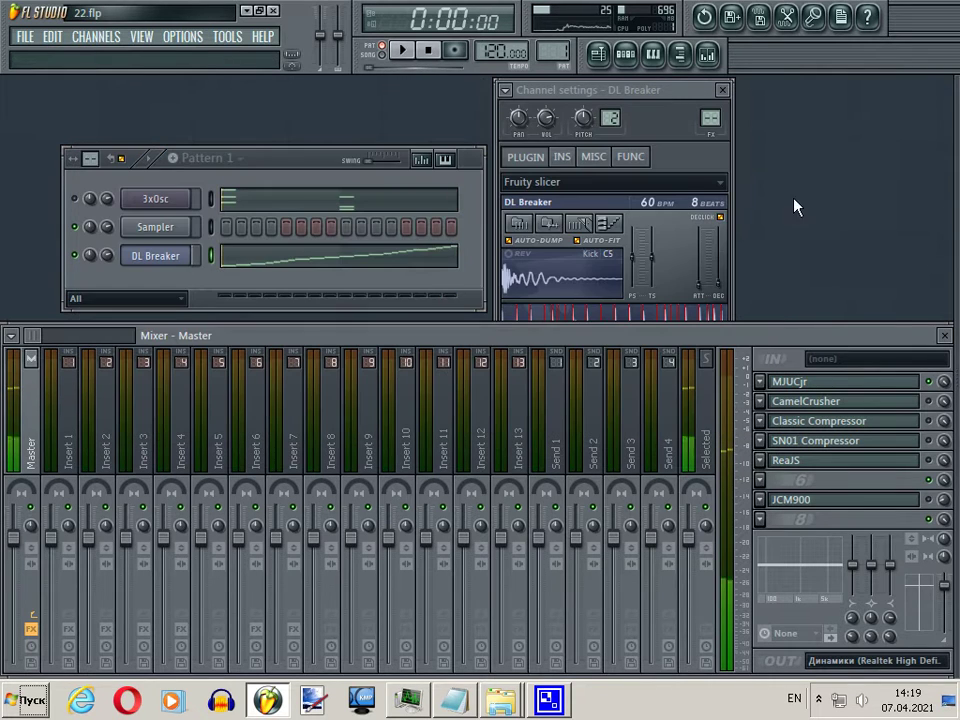
- Bypass MJUCjr, enable CamelCrusher, and audition the pattern with CamelCrusher's Compressor section off and on
{"action": "left_click", "coordinate": [910, 402]}
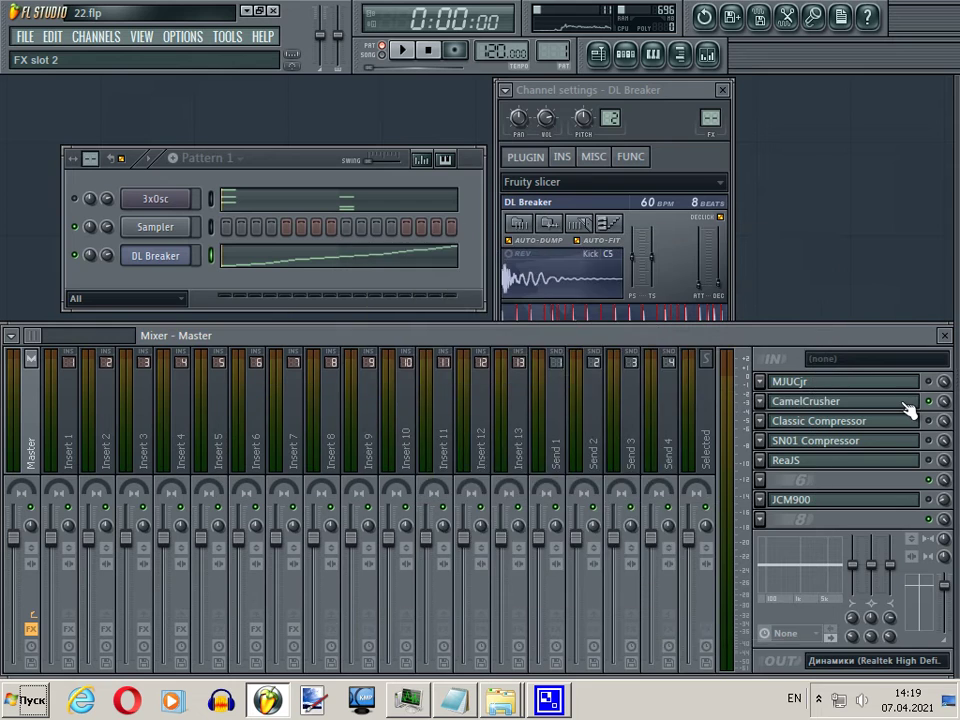
{"action": "left_click", "coordinate": [384, 511]}
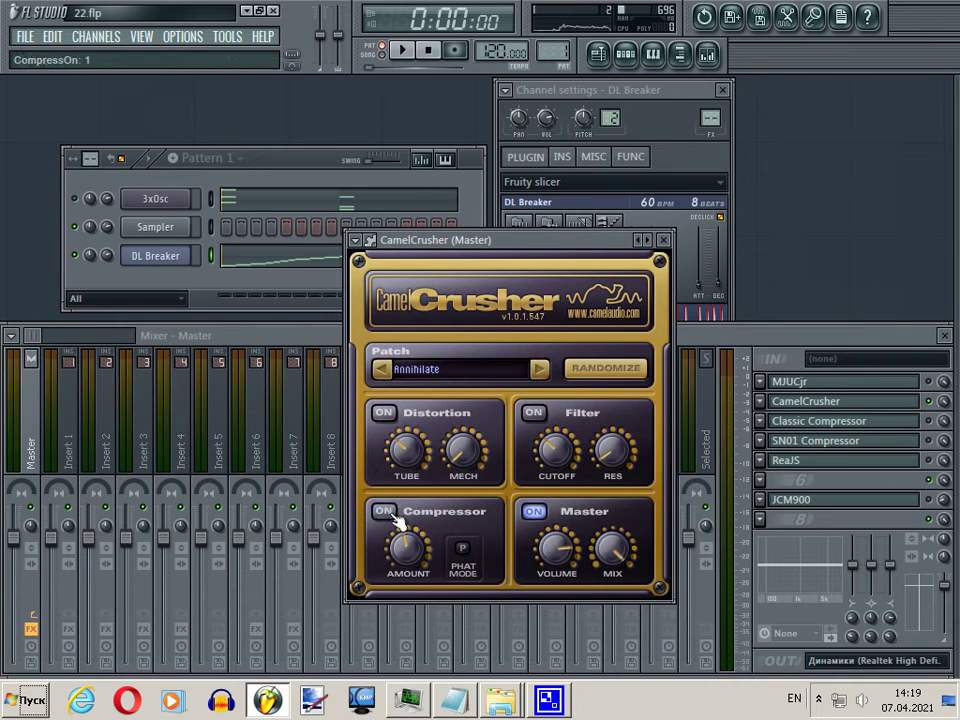
{"action": "left_click", "coordinate": [401, 49]}
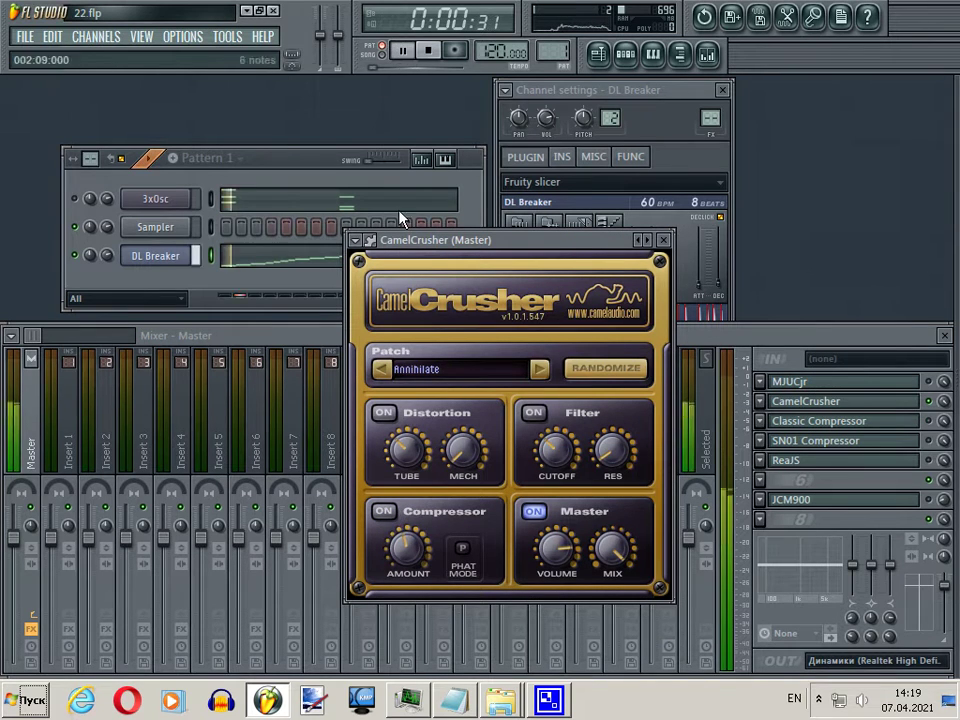
{"action": "left_click", "coordinate": [386, 512]}
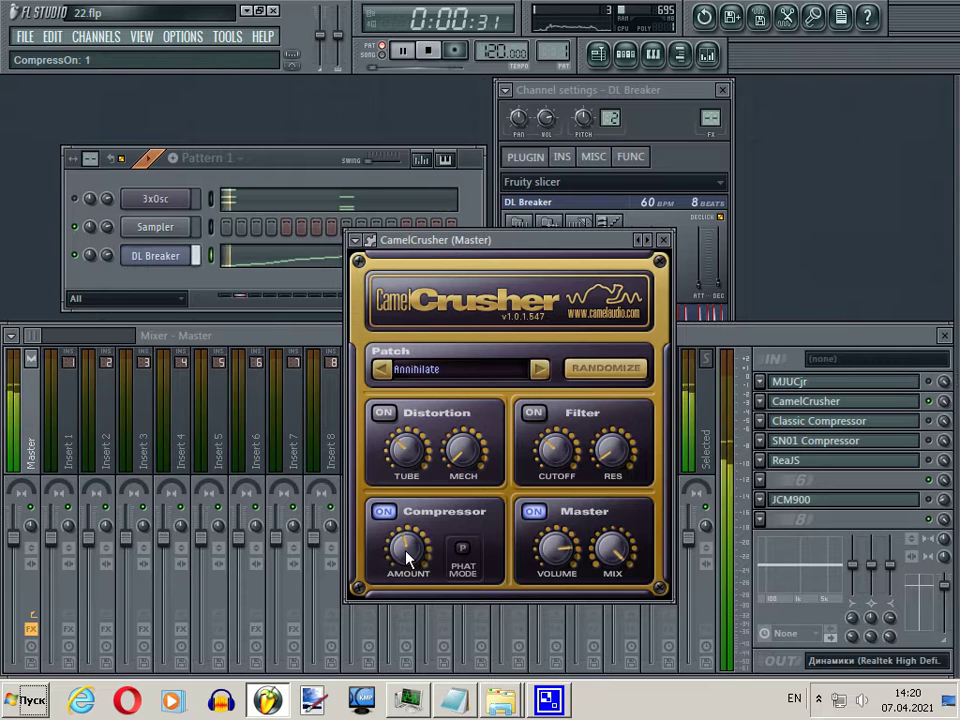
- Compare the sound with CamelCrusher's Master and Compressor sections off and on, stop playback and close the plugin window
{"action": "left_click", "coordinate": [530, 520]}
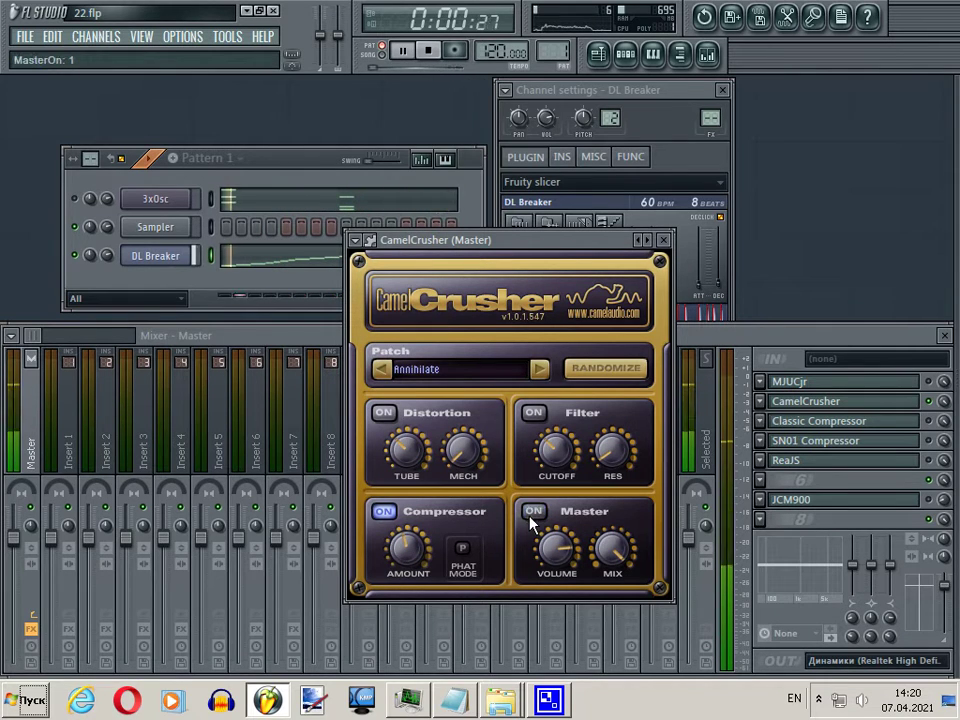
{"action": "left_click", "coordinate": [384, 512]}
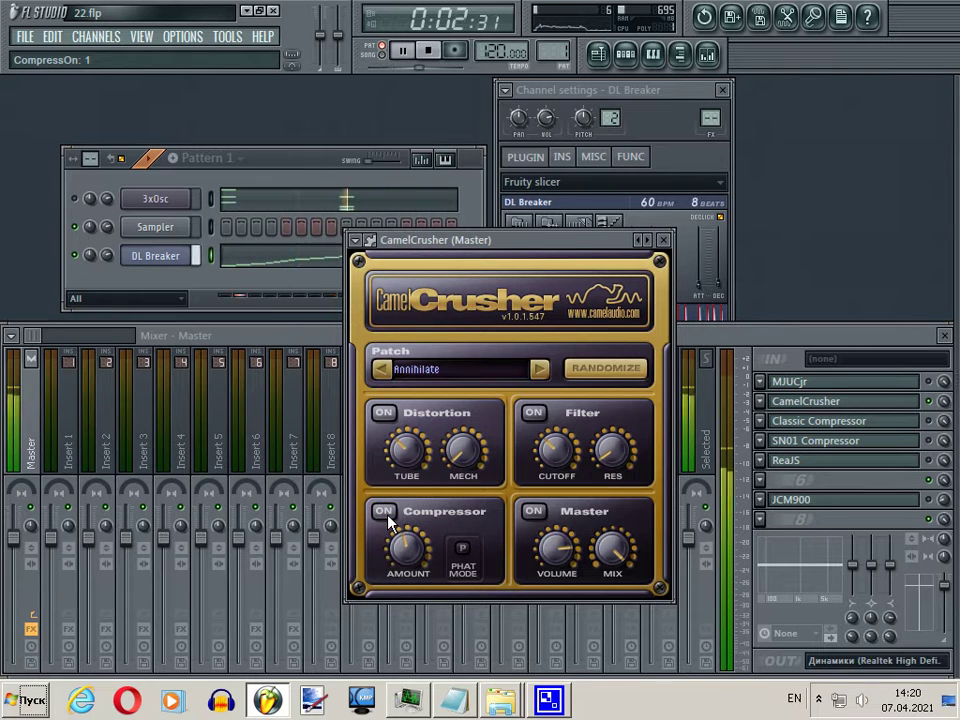
{"action": "left_click", "coordinate": [386, 514]}
{"action": "left_click", "coordinate": [533, 513]}
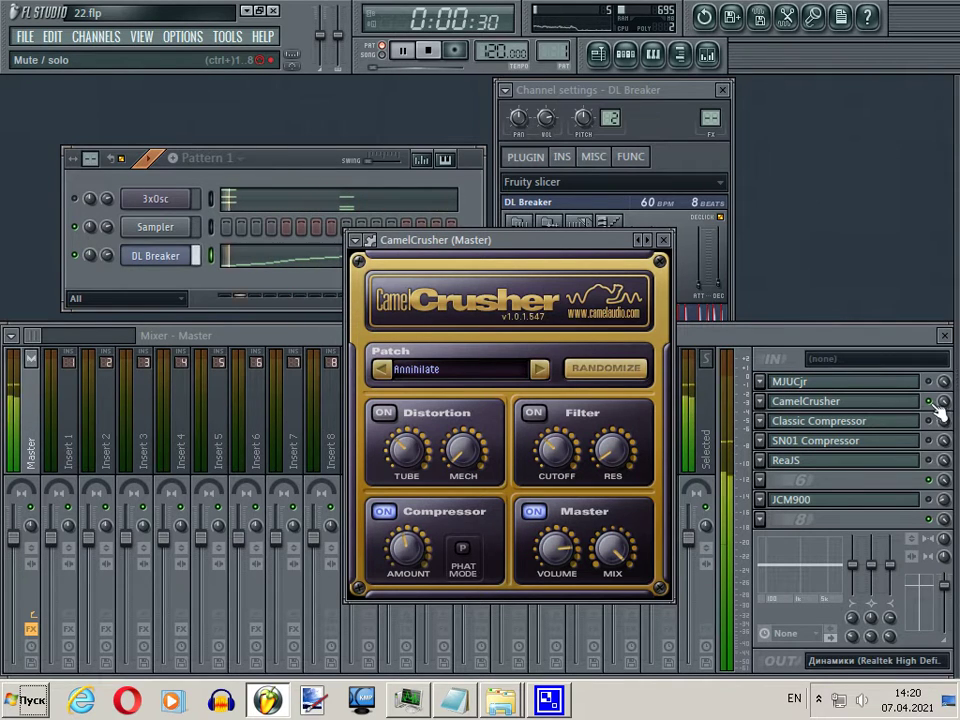
{"action": "left_click", "coordinate": [429, 49]}
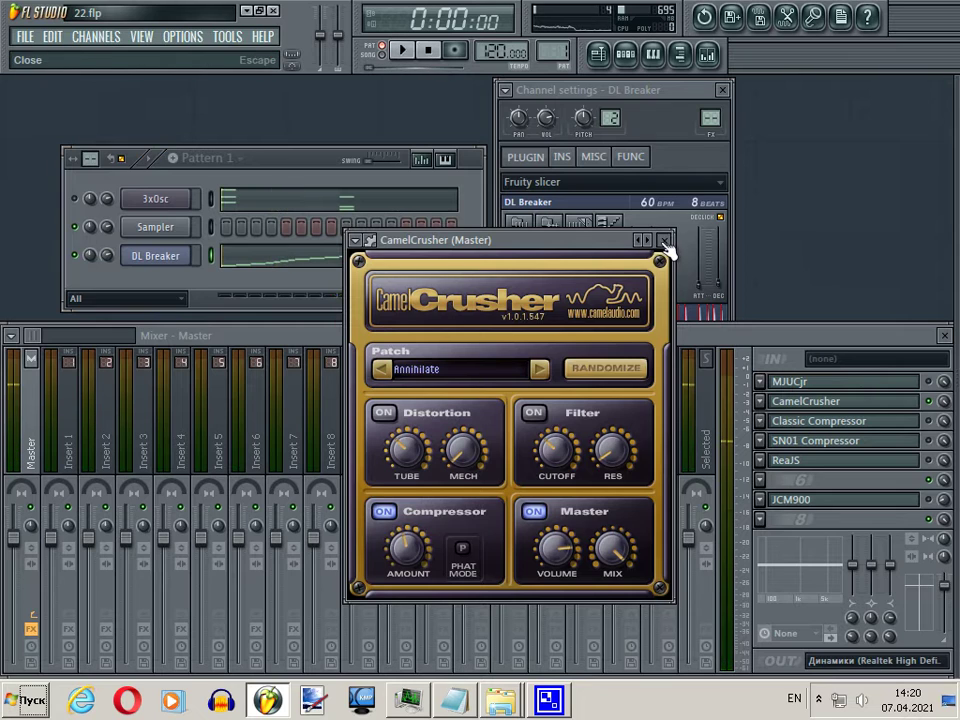
{"action": "left_click", "coordinate": [663, 240]}
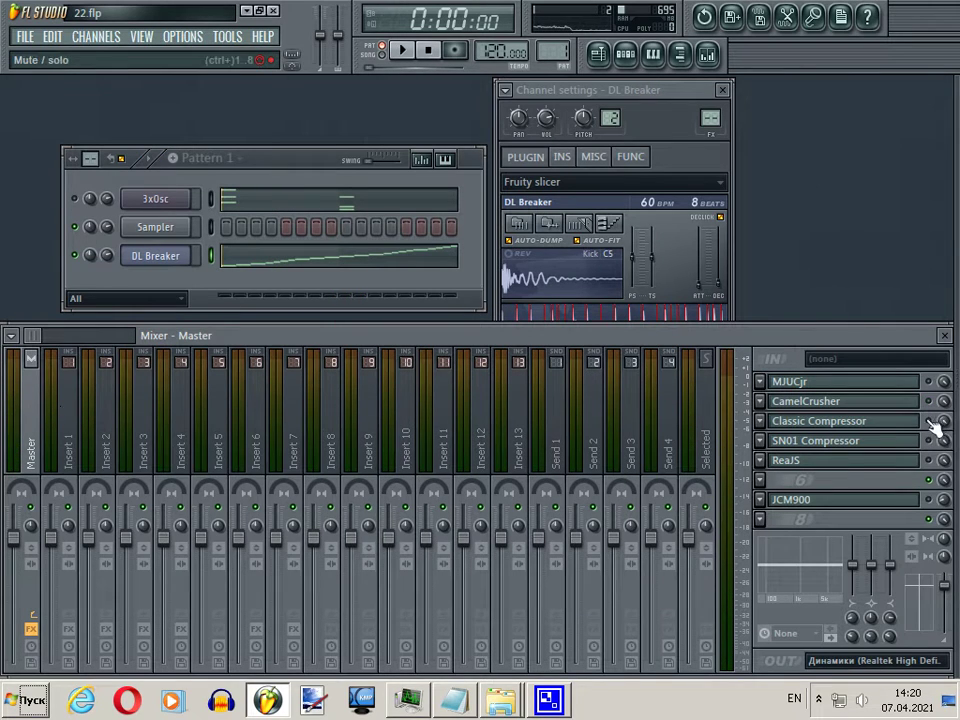
- Enable Classic Compressor in place of CamelCrusher, lower its threshold to about -12 dB during playback, and finish by bypassing it
{"action": "left_click", "coordinate": [903, 421]}
{"action": "key", "text": "space"}
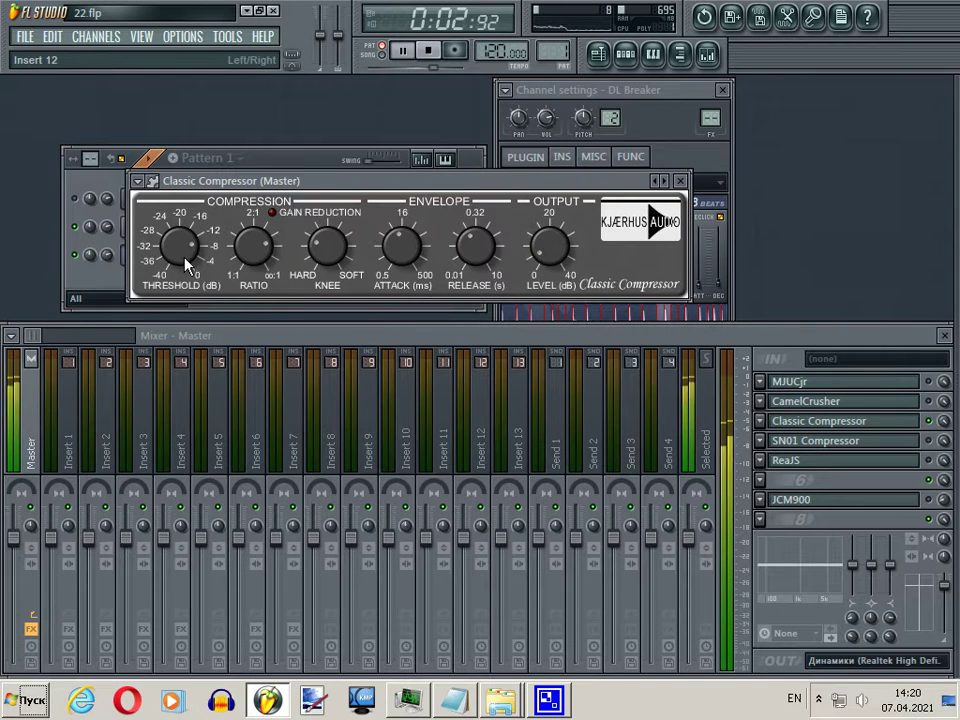
{"action": "left_click_drag", "start_coordinate": [180, 253], "coordinate": [180, 268]}
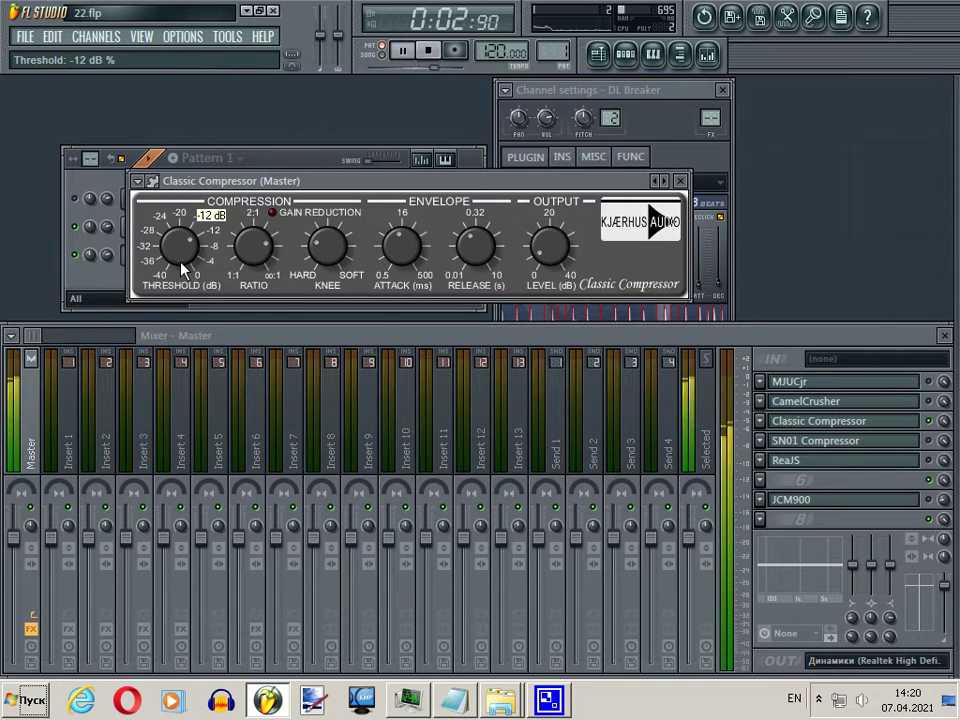
{"action": "scroll", "coordinate": [182, 268], "scroll_direction": "up", "scroll_amount": 1}
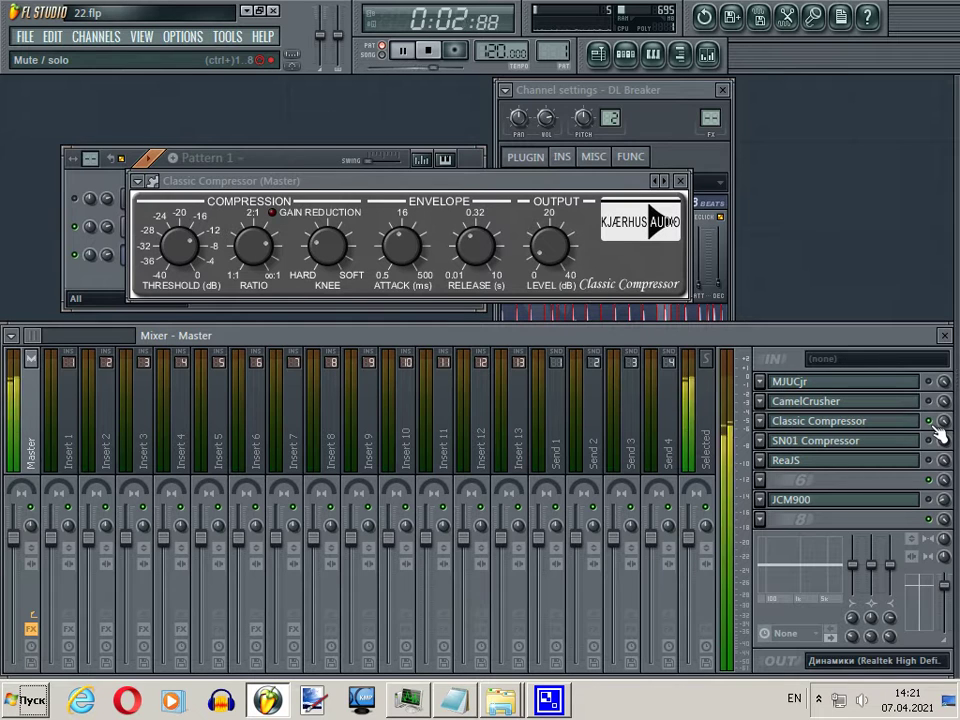
{"action": "key", "text": "space"}
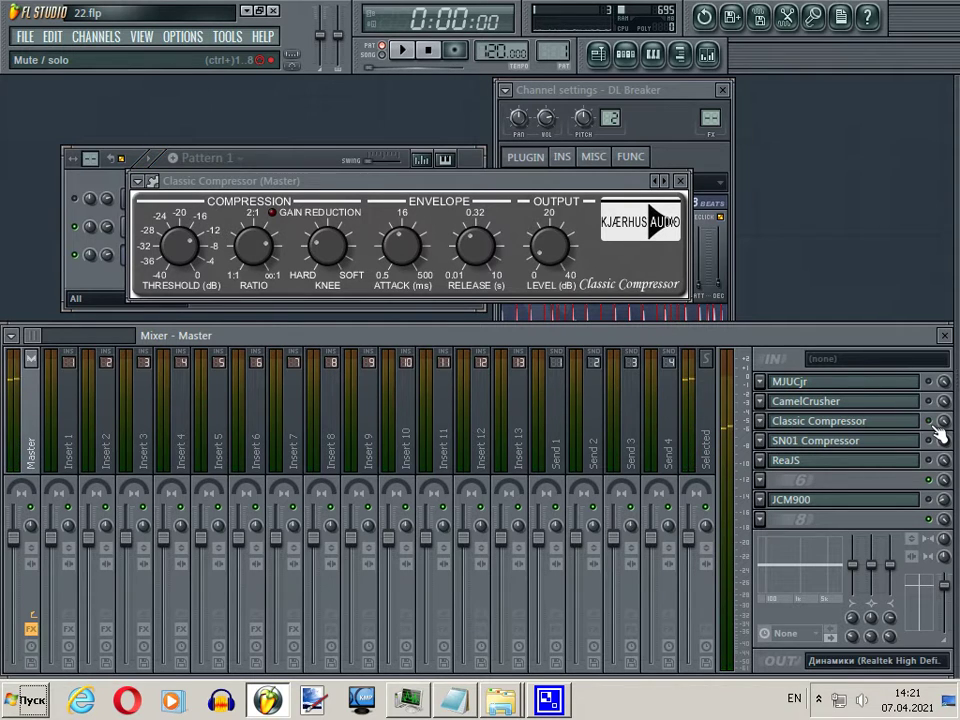
- Replace the Classic Compressor window with SN01 Compressor, enable it and play the pattern through it
{"action": "left_click", "coordinate": [905, 446]}
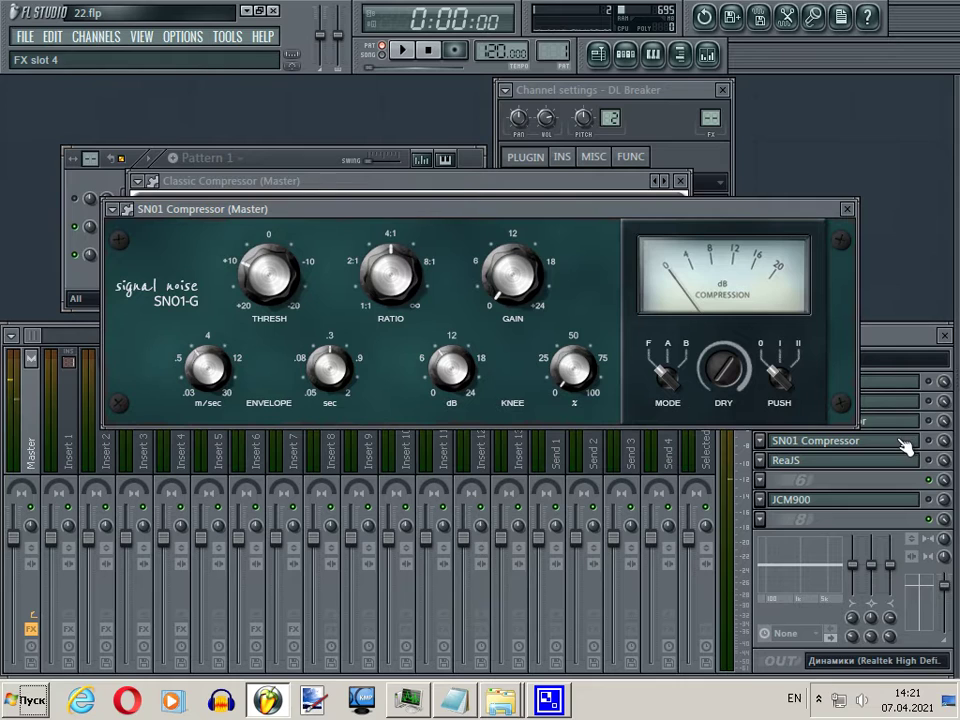
{"action": "left_click", "coordinate": [681, 181]}
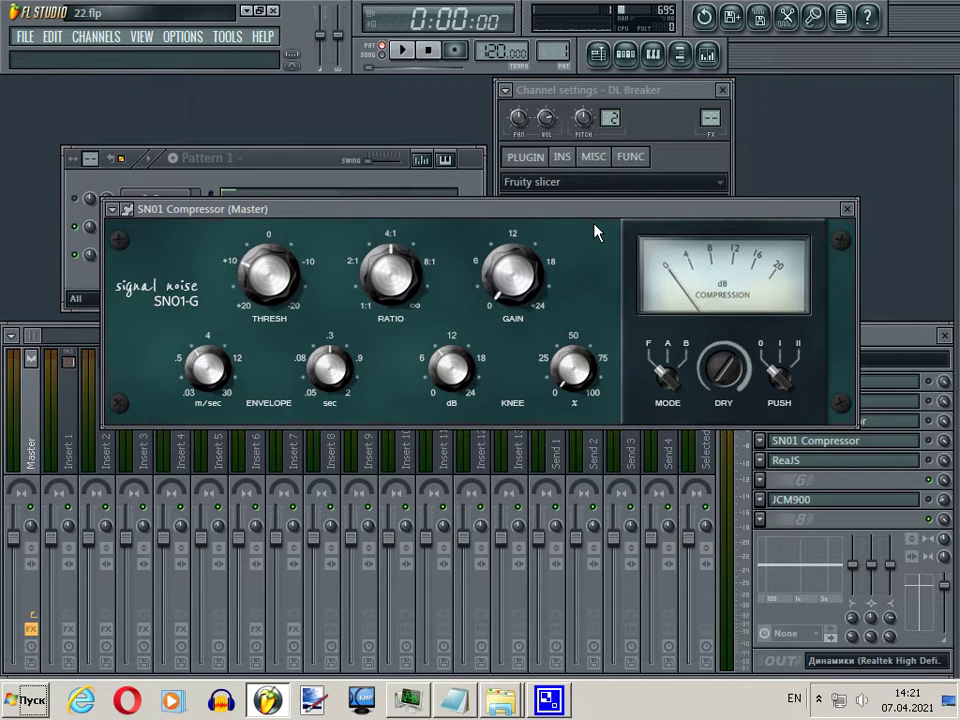
{"action": "key", "text": "space"}
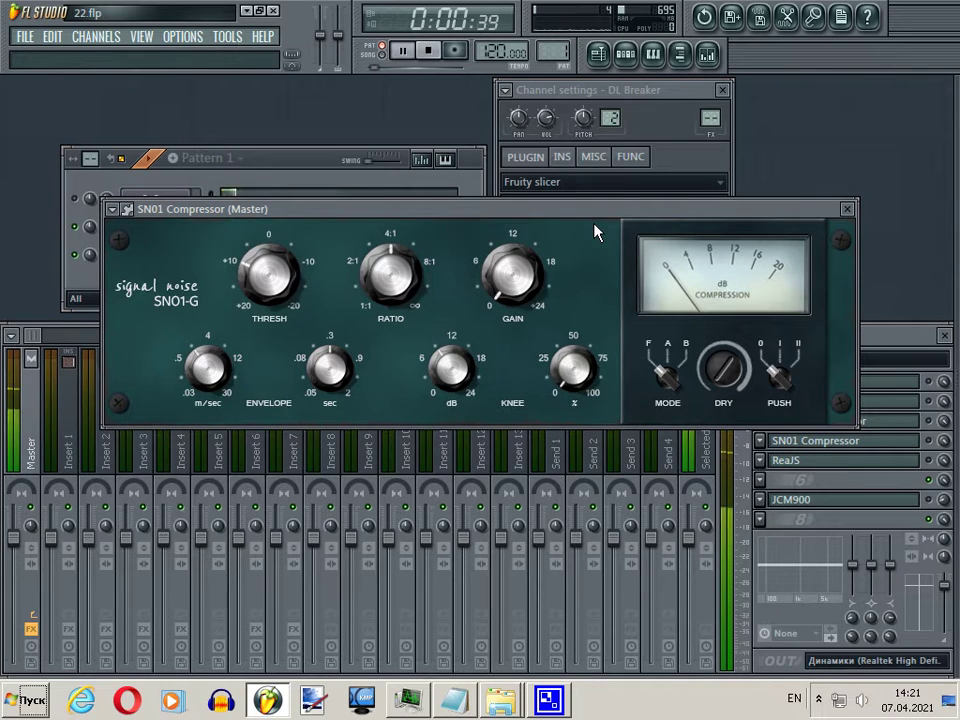
{"action": "left_click", "coordinate": [940, 447]}
- Compare the pattern with SN01 Compressor bypassed and active, leave it bypassed and stop playback
{"action": "left_click", "coordinate": [676, 217]}
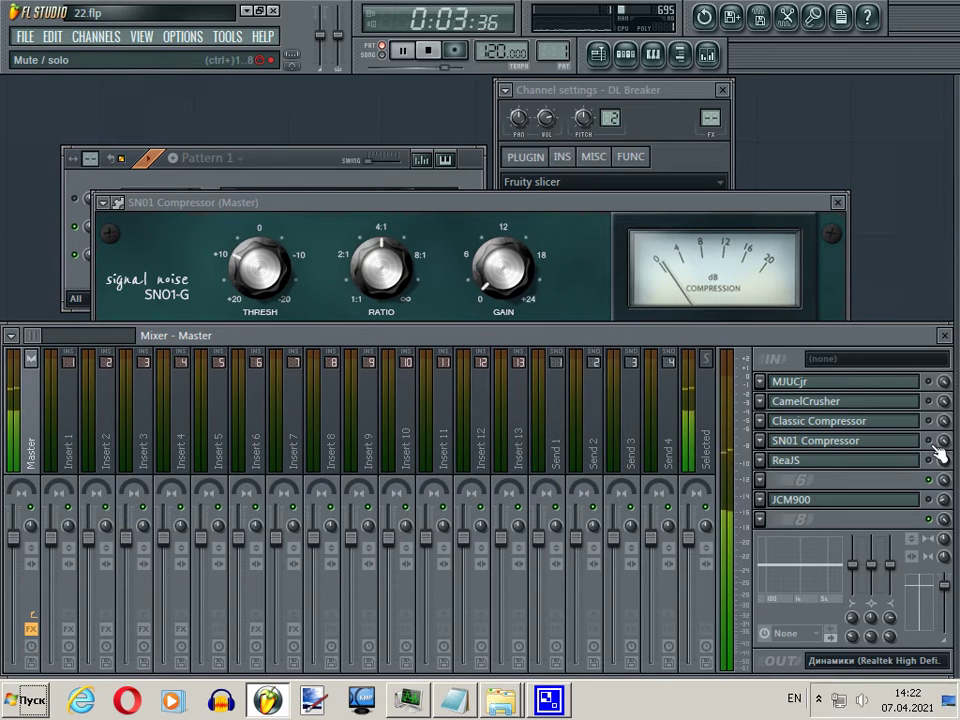
{"action": "left_click", "coordinate": [735, 212]}
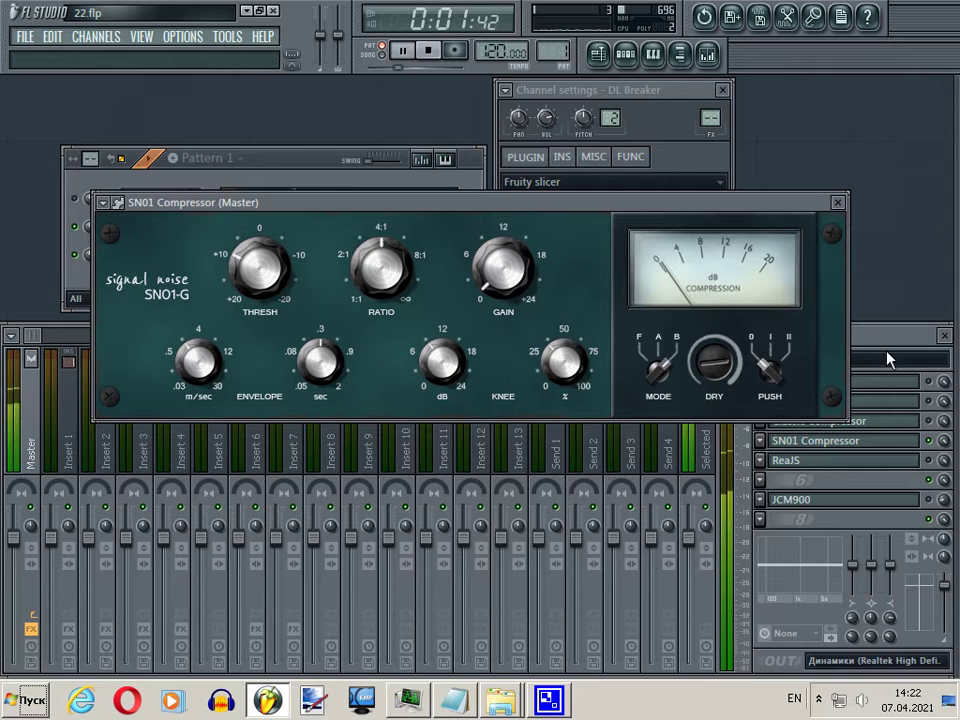
{"action": "left_click", "coordinate": [930, 444]}
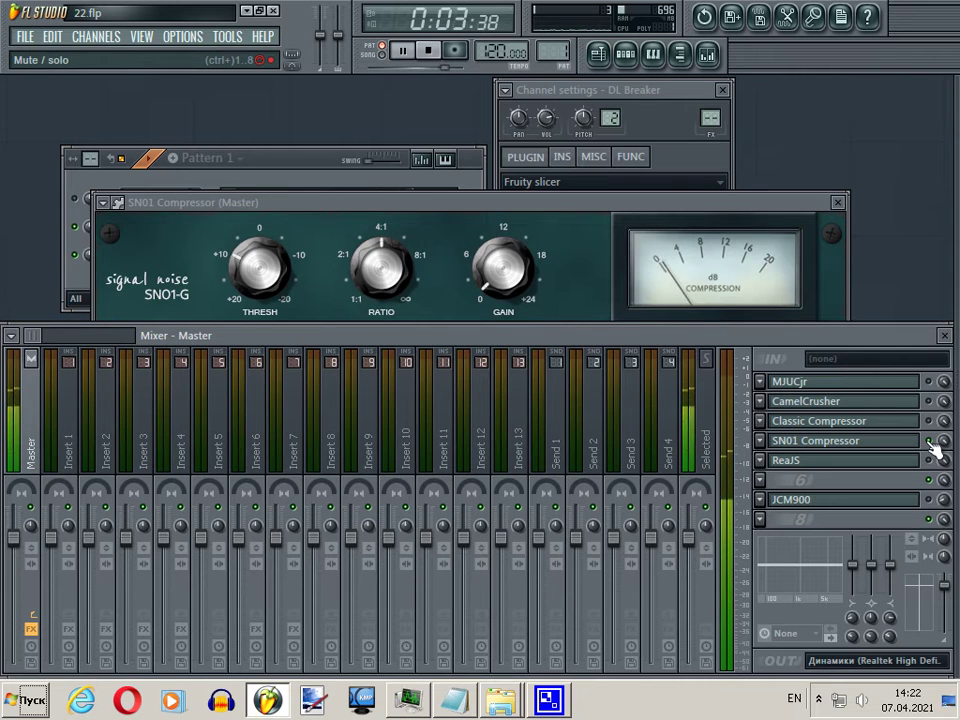
{"action": "key", "text": "space"}
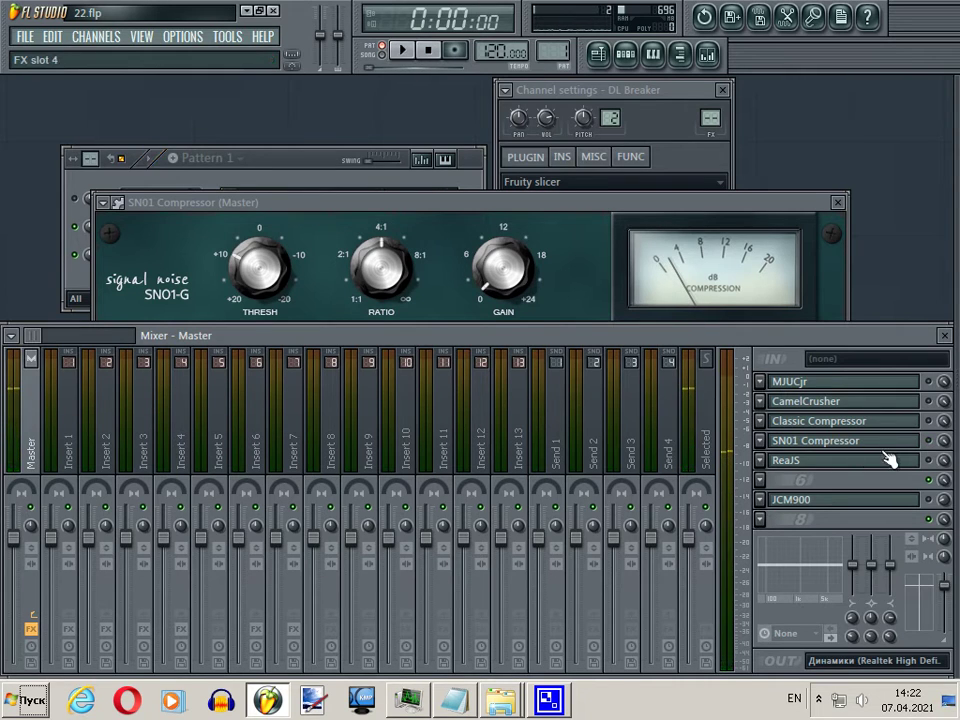
- Enable ReaJS's Master Tom Compressor and, during playback, set its threshold to -13.6 dB, ratio to 3.9 and gain to 4.3
{"action": "left_click", "coordinate": [900, 462]}
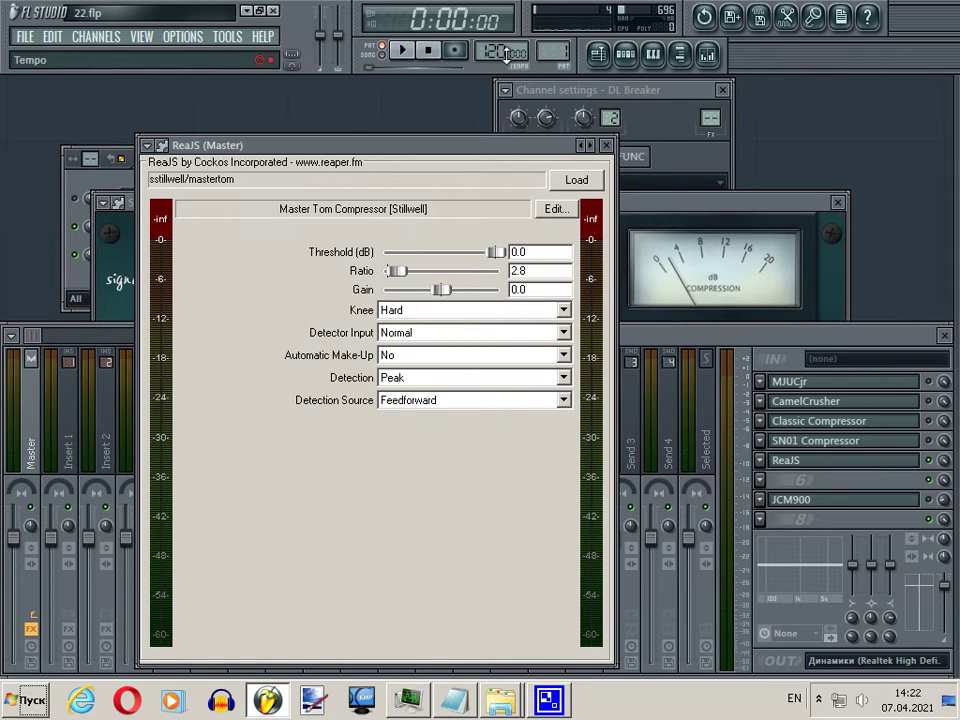
{"action": "left_click", "coordinate": [418, 49]}
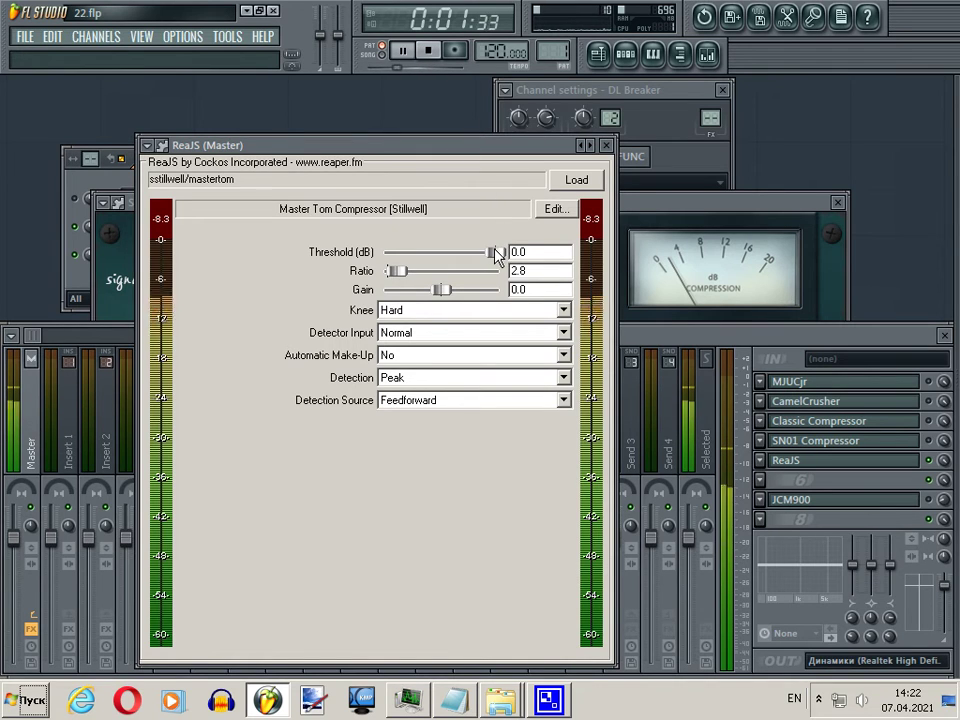
{"action": "left_click_drag", "start_coordinate": [494, 251], "coordinate": [469, 253]}
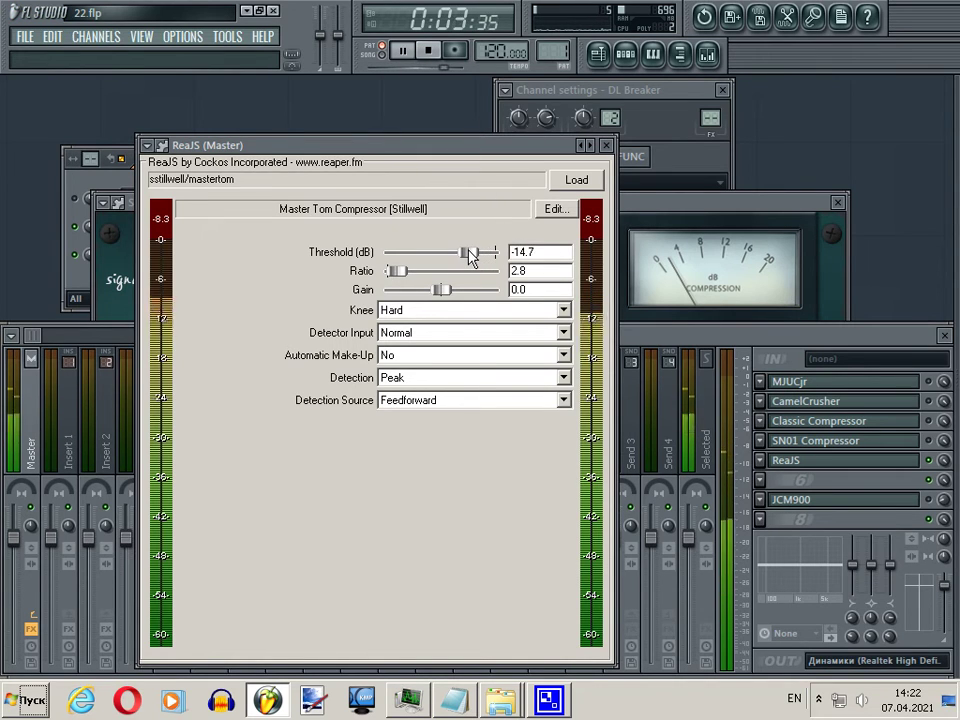
{"action": "left_click_drag", "start_coordinate": [394, 271], "coordinate": [400, 273]}
{"action": "left_click_drag", "start_coordinate": [465, 252], "coordinate": [458, 291]}
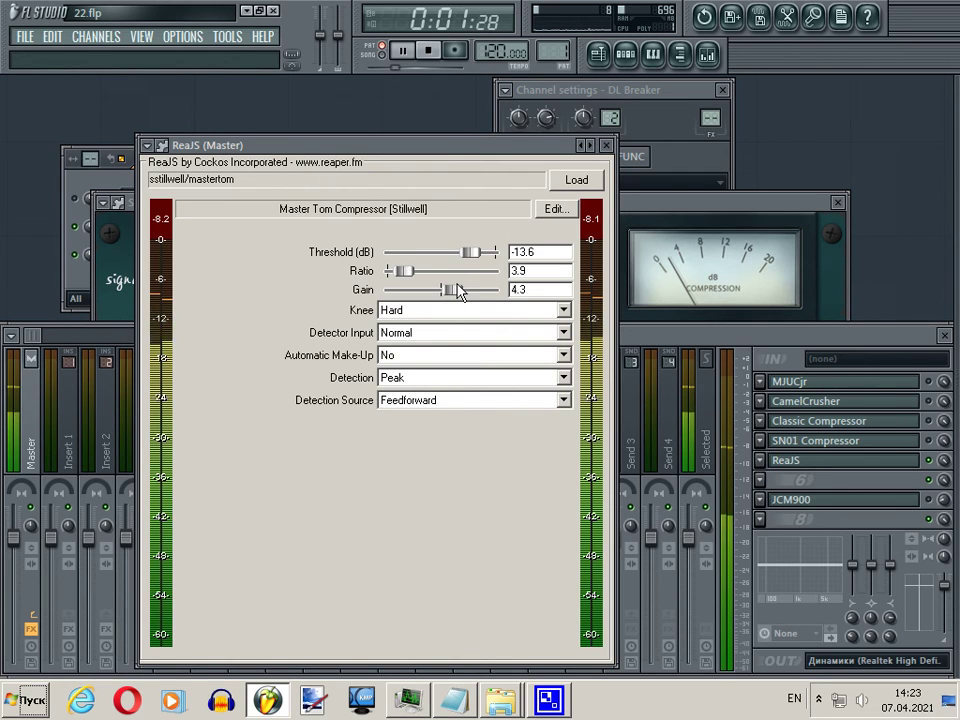
- Raise the Master Tom Compressor's ratio to 7.1, close the ReaJS window and stop playback
{"action": "left_click_drag", "start_coordinate": [400, 270], "coordinate": [431, 277]}
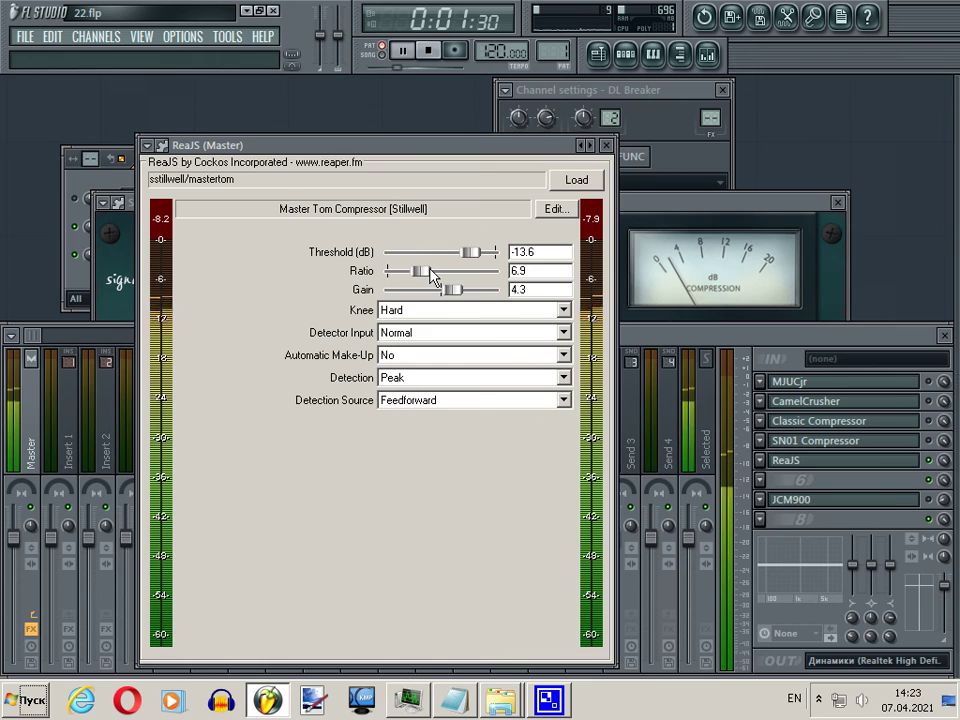
{"action": "left_click_drag", "start_coordinate": [431, 276], "coordinate": [434, 277]}
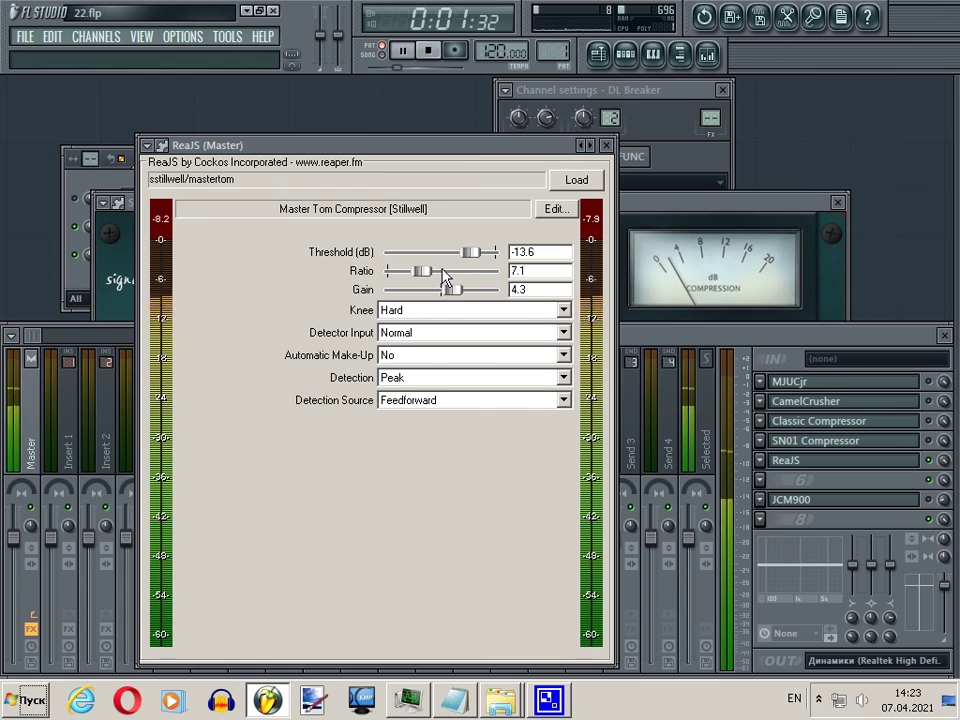
{"action": "left_click", "coordinate": [606, 146]}
{"action": "key", "text": "space"}
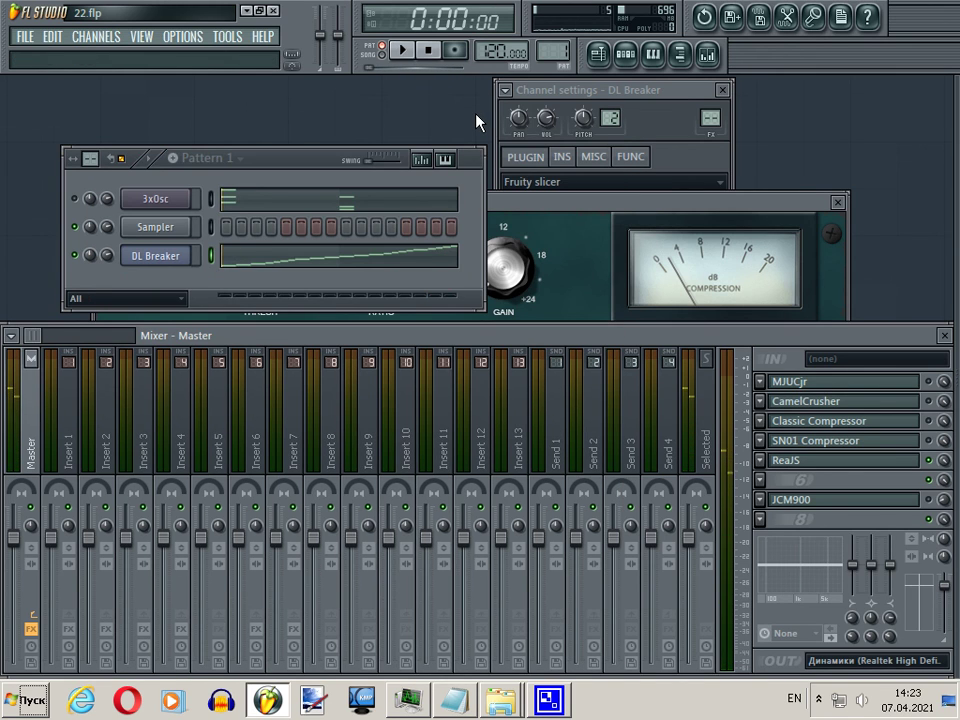